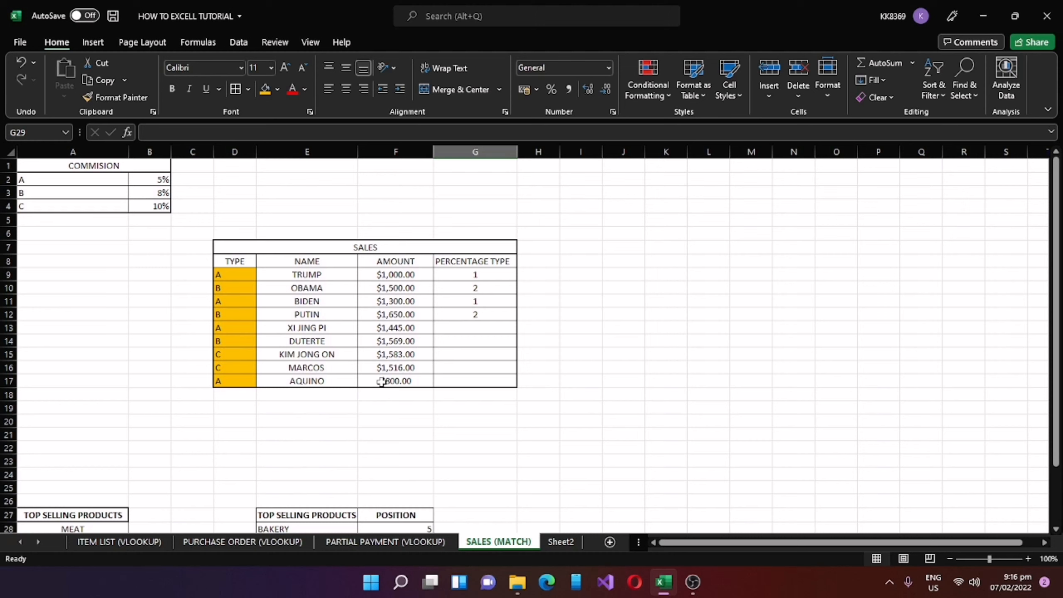
- Examine the COMMISION table's types A, B and C and their percentages in A1:B4
left_click_drag(77, 165, 95, 200)
left_click(153, 304)
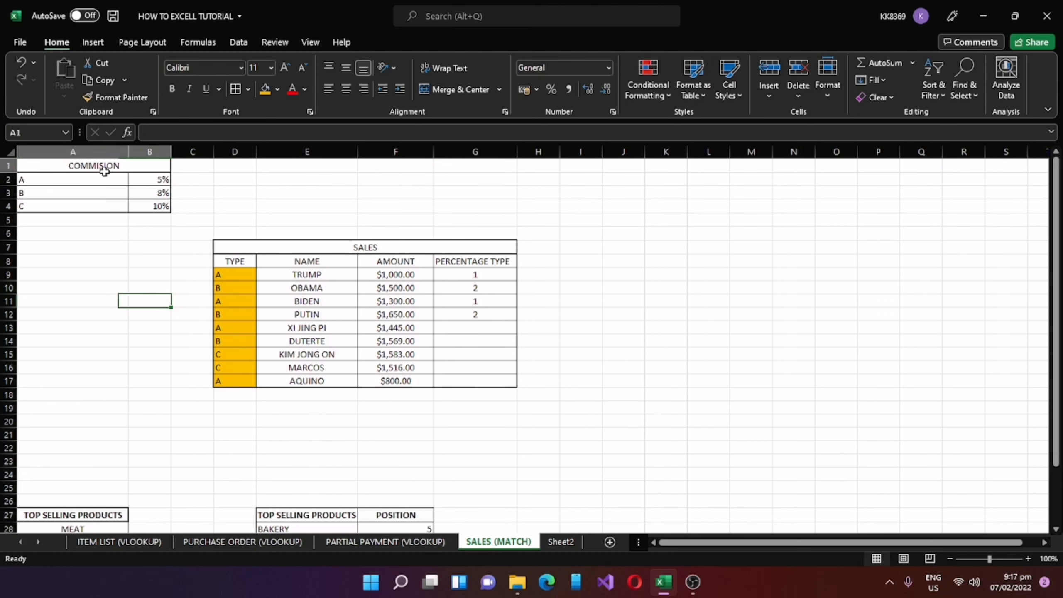
left_click(113, 195)
left_click(113, 210)
left_click(105, 182)
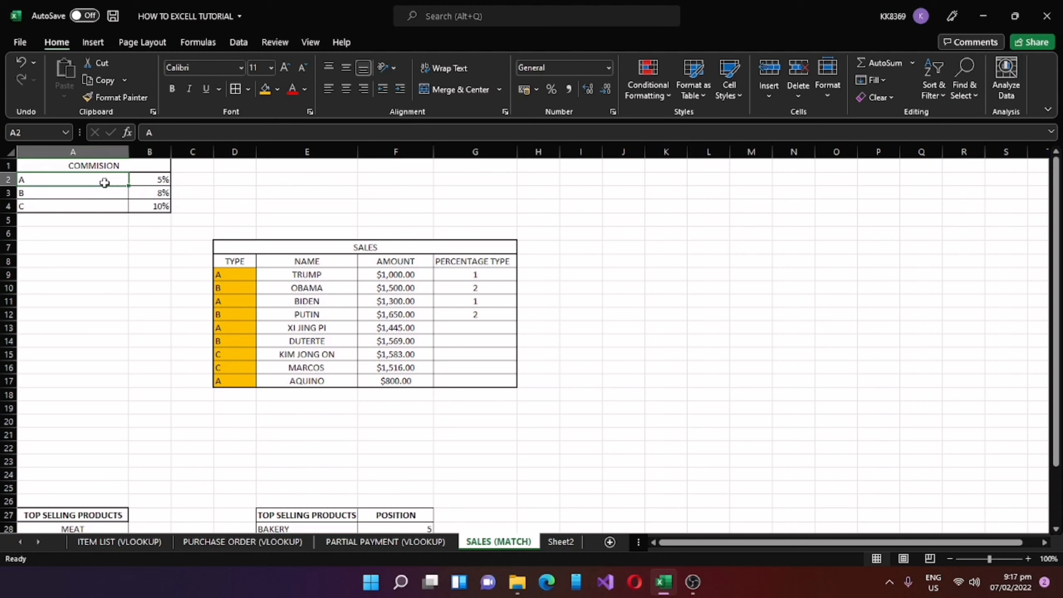
left_click(90, 197)
left_click(91, 182)
left_click(85, 201)
left_click(71, 182)
left_click(159, 205)
left_click_drag(718, 448, 730, 457)
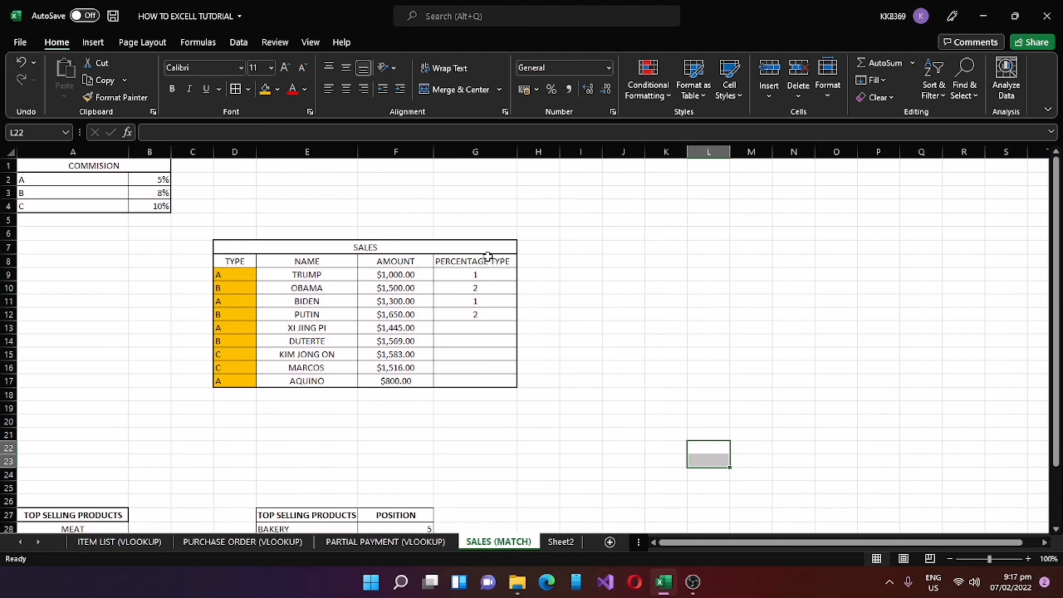
- Review the SALES table's columns and clear the PERCENTAGE TYPE formulas in G10:G12
left_click(258, 249)
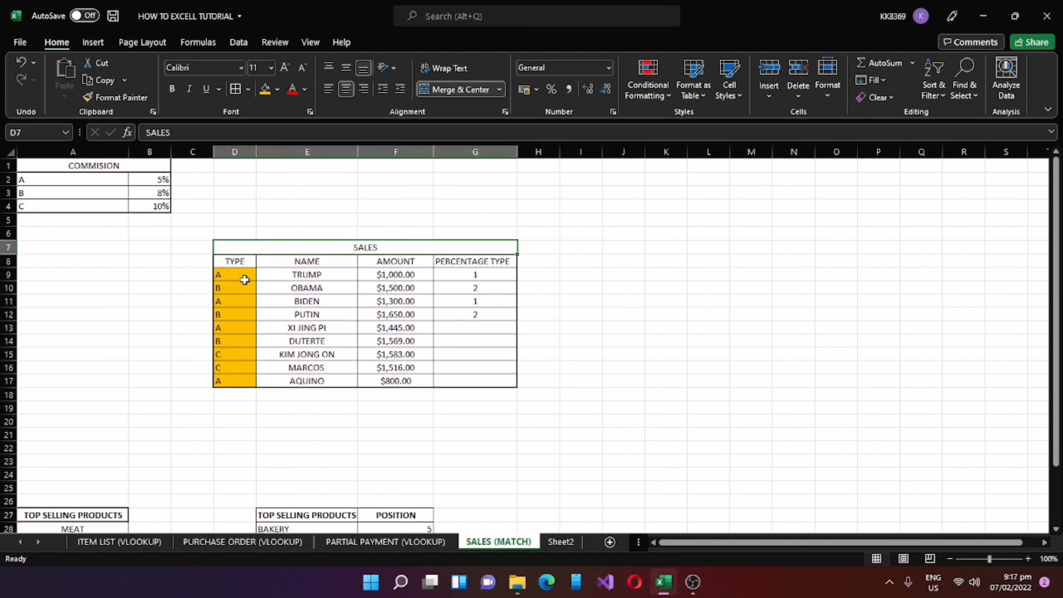
left_click(242, 262)
left_click(299, 265)
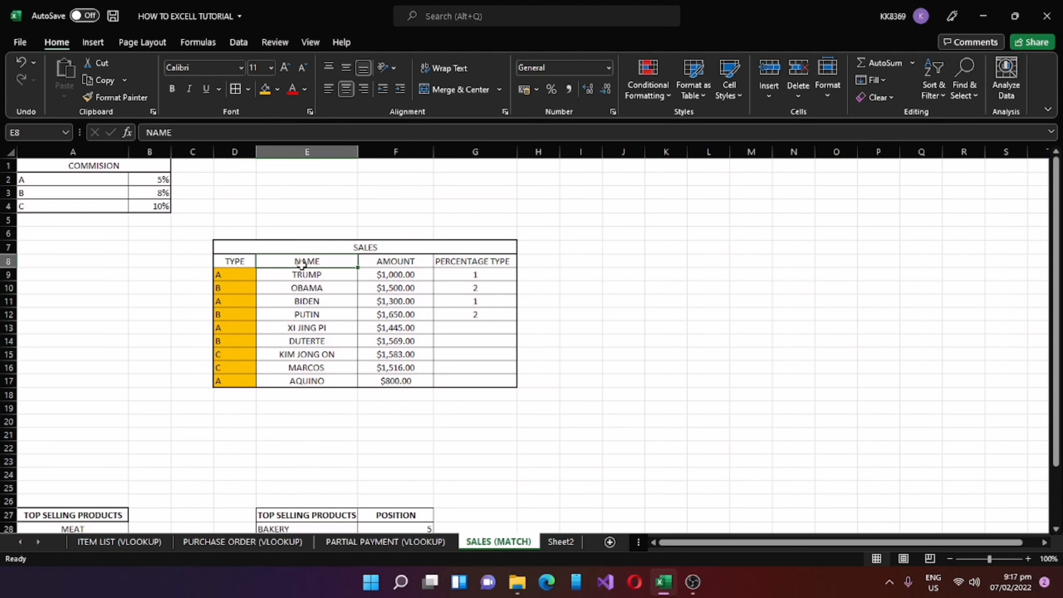
left_click(385, 275)
left_click(477, 260)
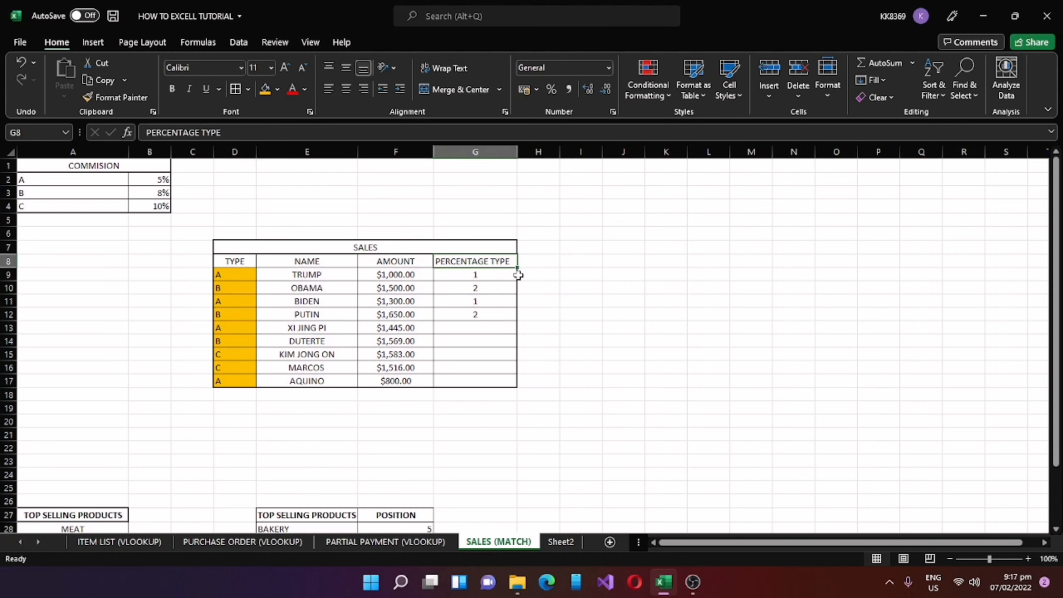
left_click(496, 316)
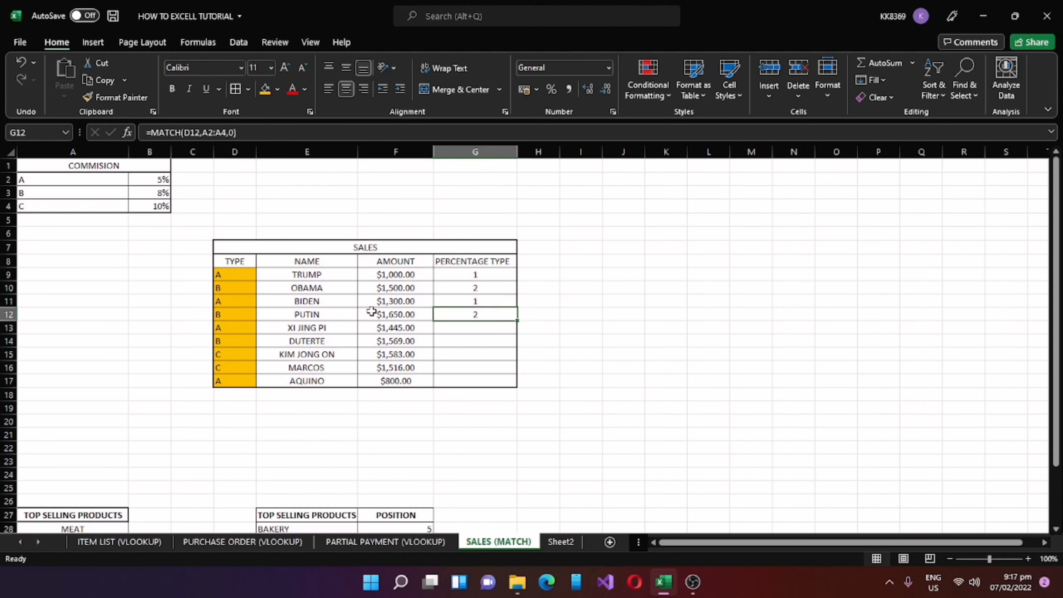
left_click_drag(294, 280, 406, 282)
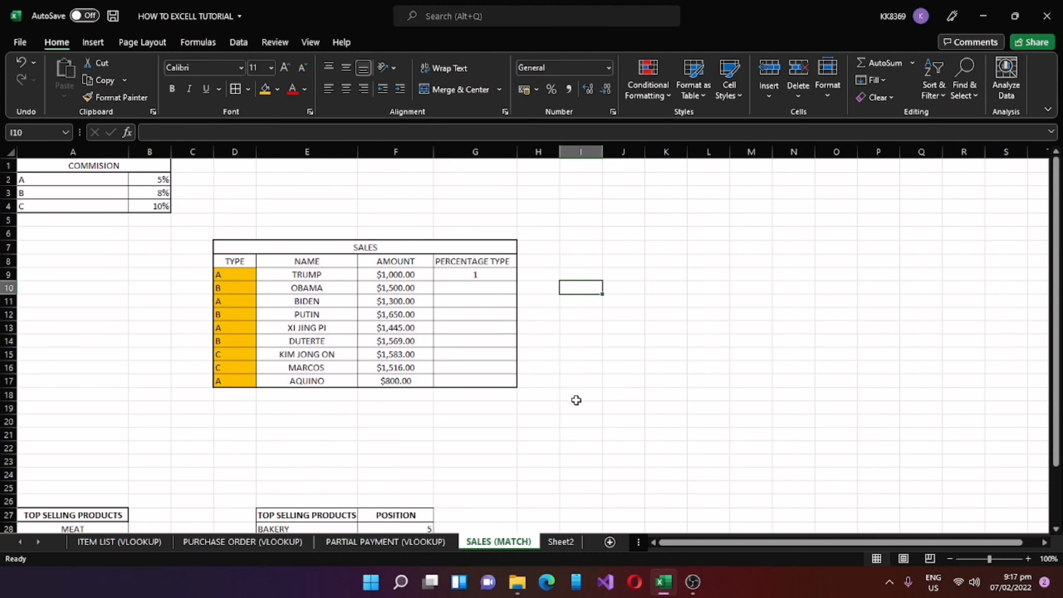
- Search the function list for MATCH and insert that function into cell G10
left_click(464, 290)
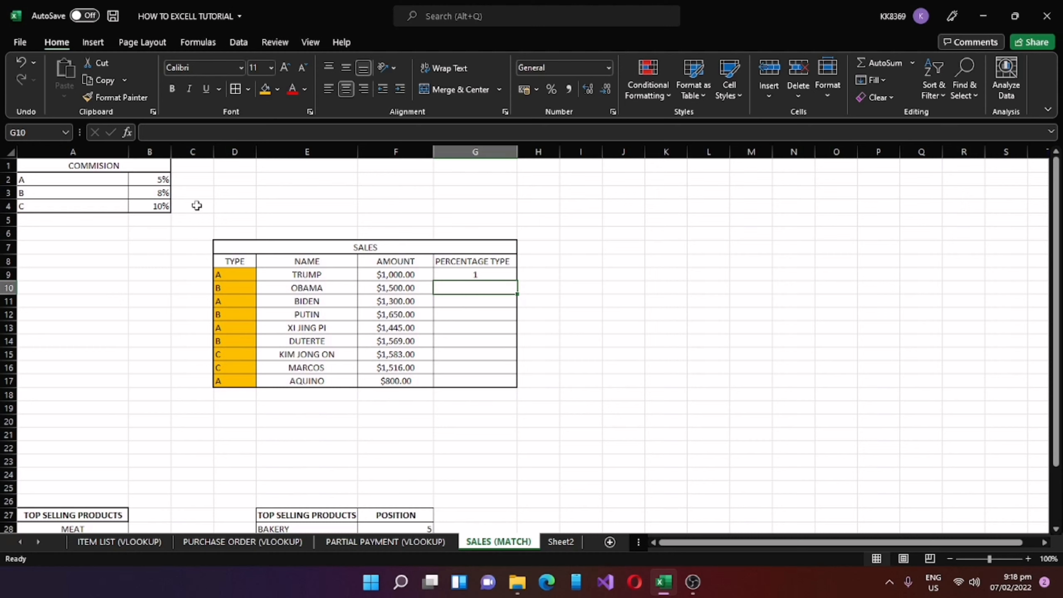
left_click(127, 133)
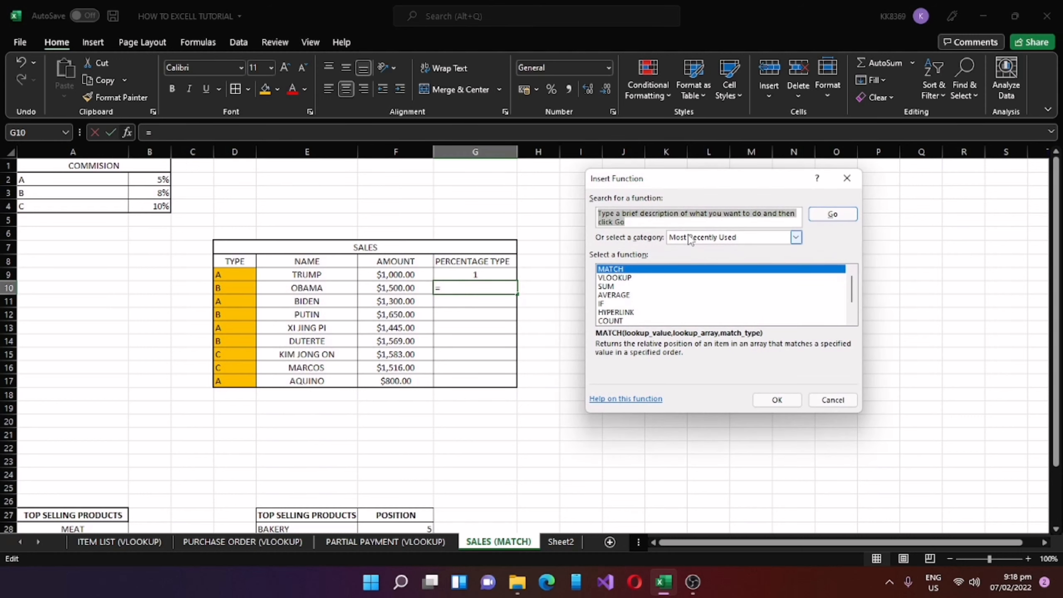
type("MATCH")
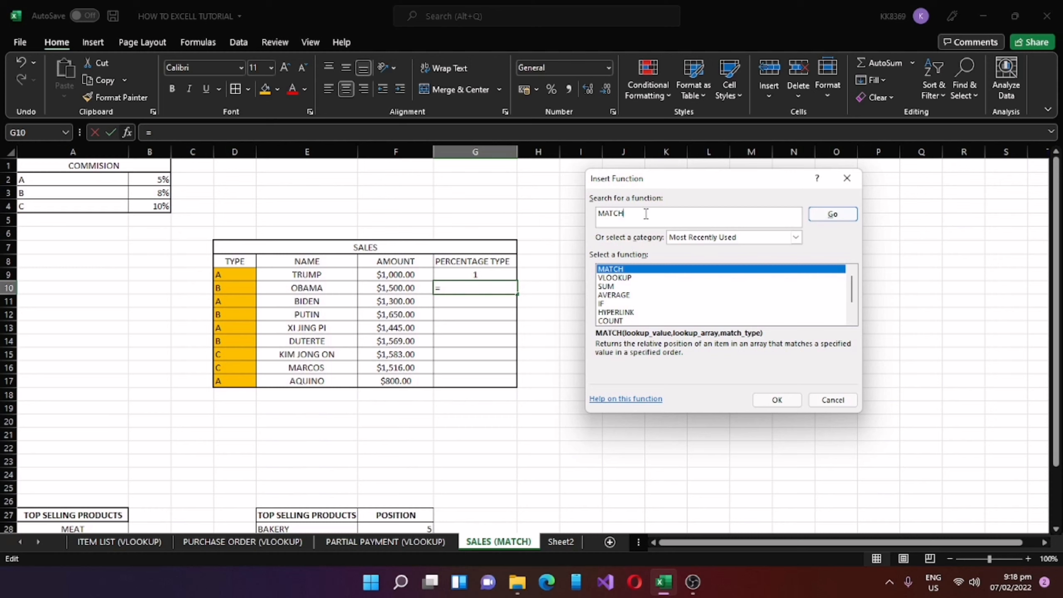
left_click(832, 214)
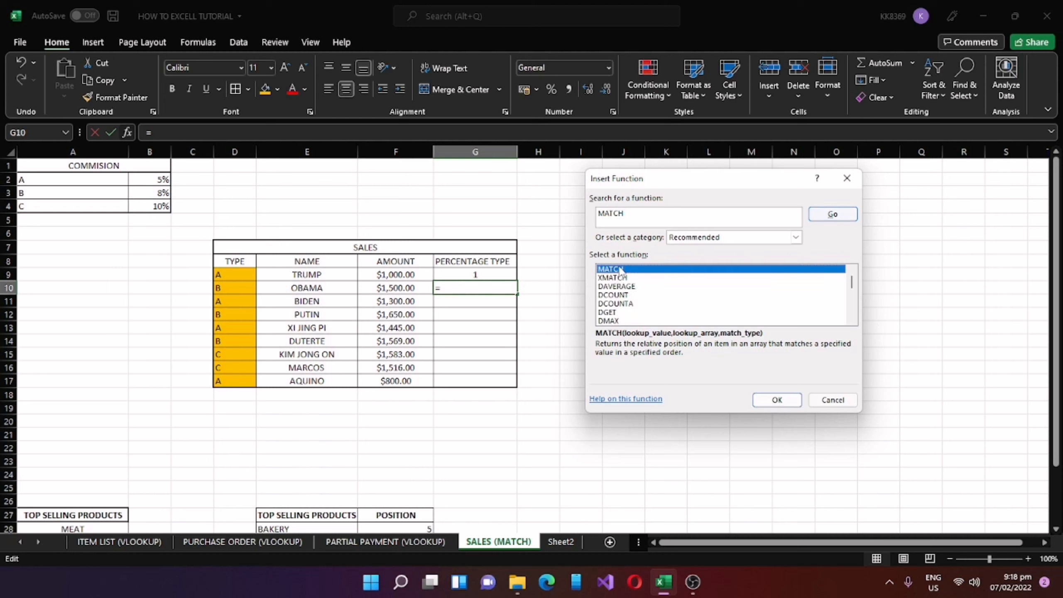
scroll(795, 312, "down", 6)
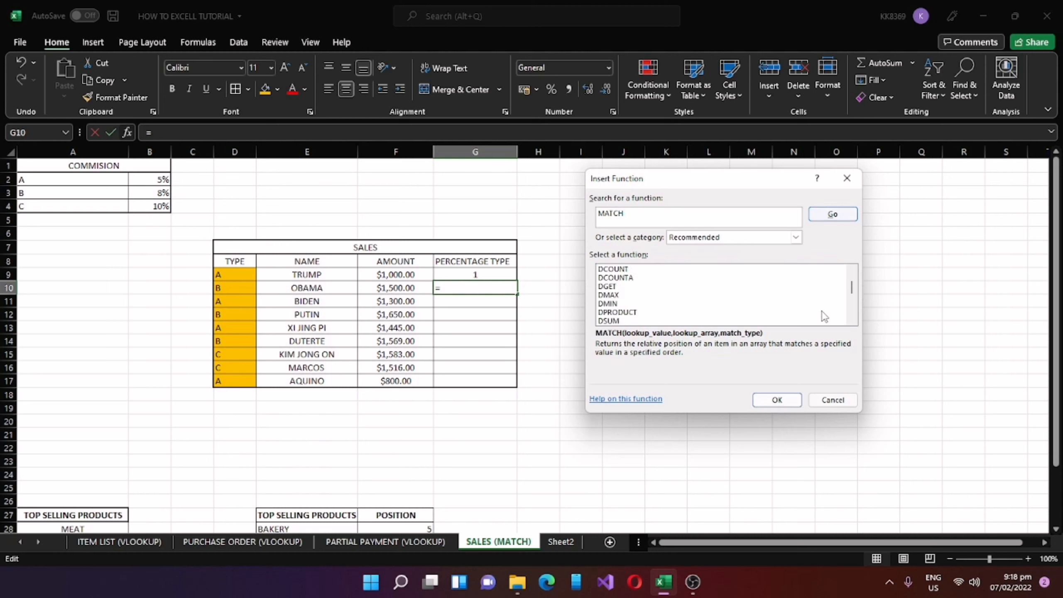
scroll(827, 325, "up", 6)
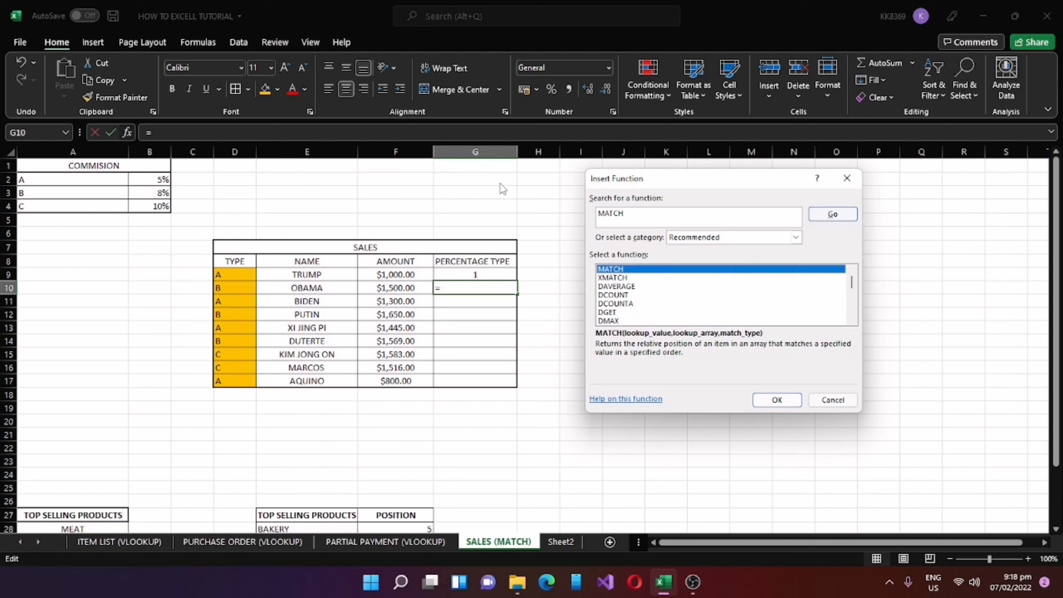
left_click(776, 400)
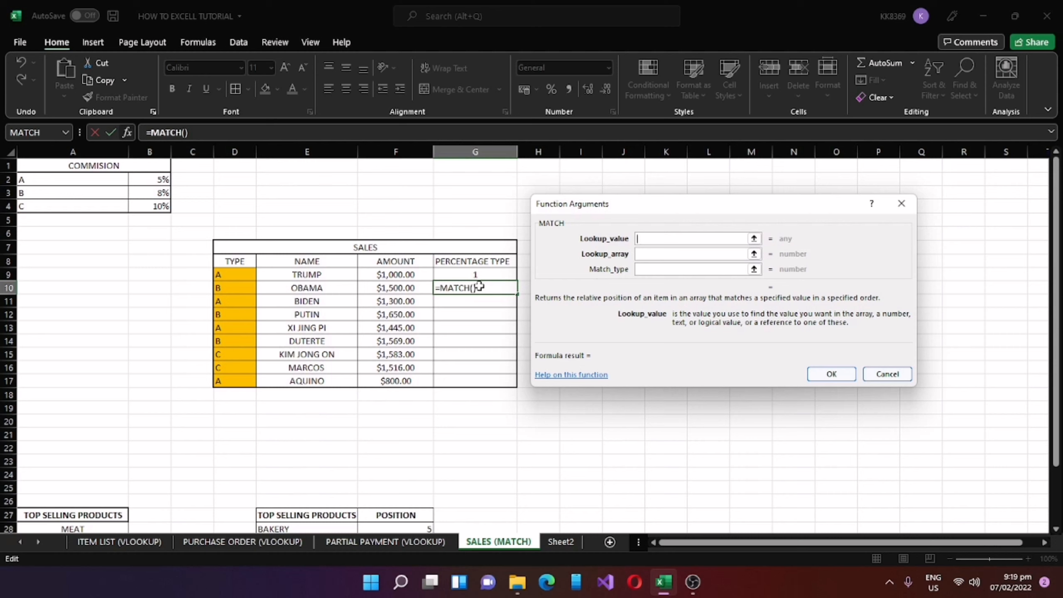
- Complete the MATCH function in G10 with lookup value D10, lookup array A2:A4 and match type 0
left_click(239, 291)
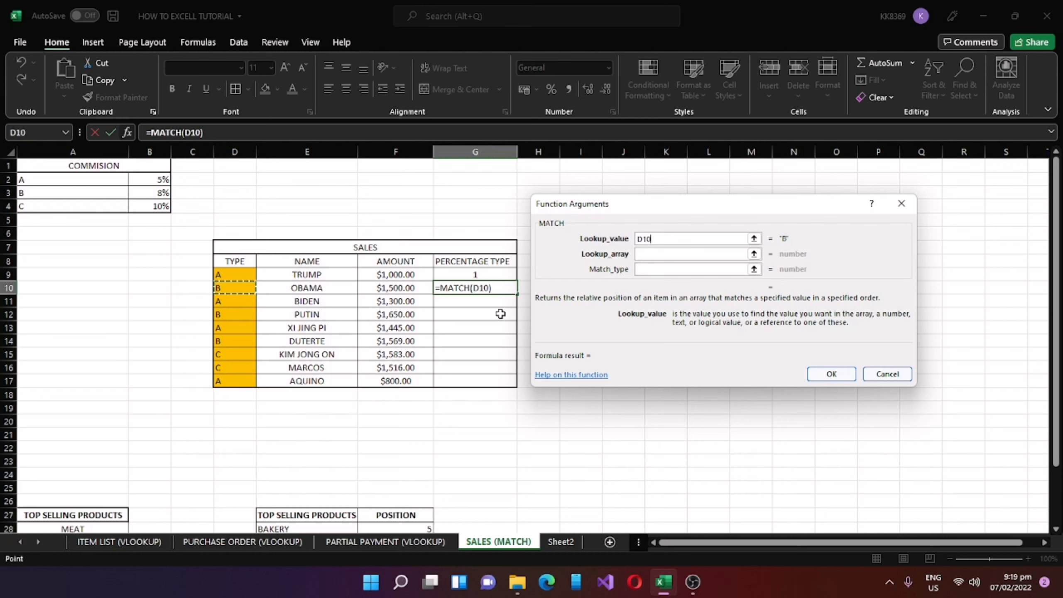
key("Tab")
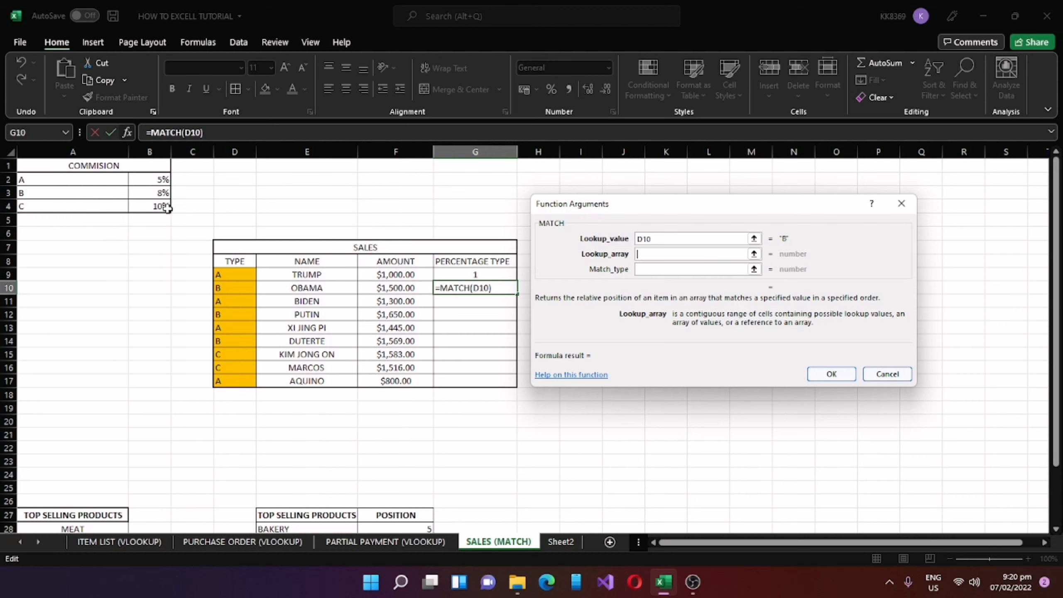
left_click(72, 178)
left_click_drag(73, 178, 77, 205)
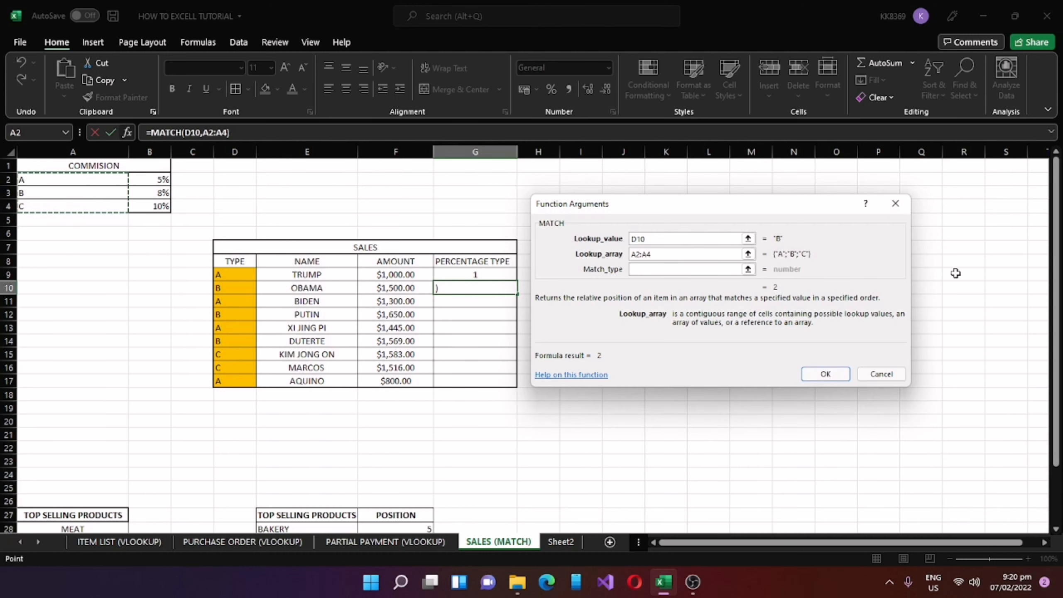
left_click(652, 267)
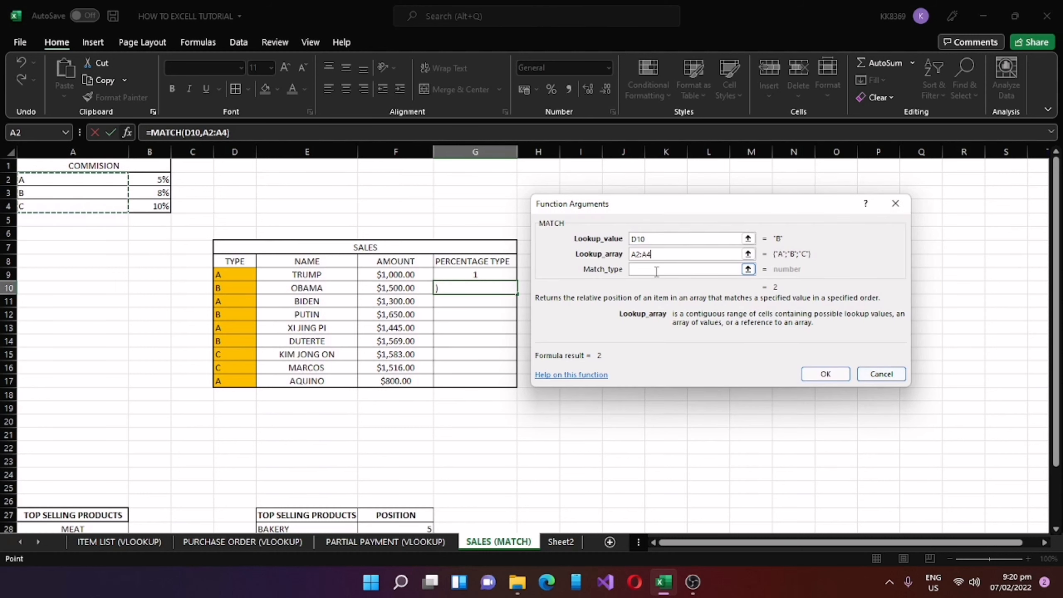
left_click(656, 271)
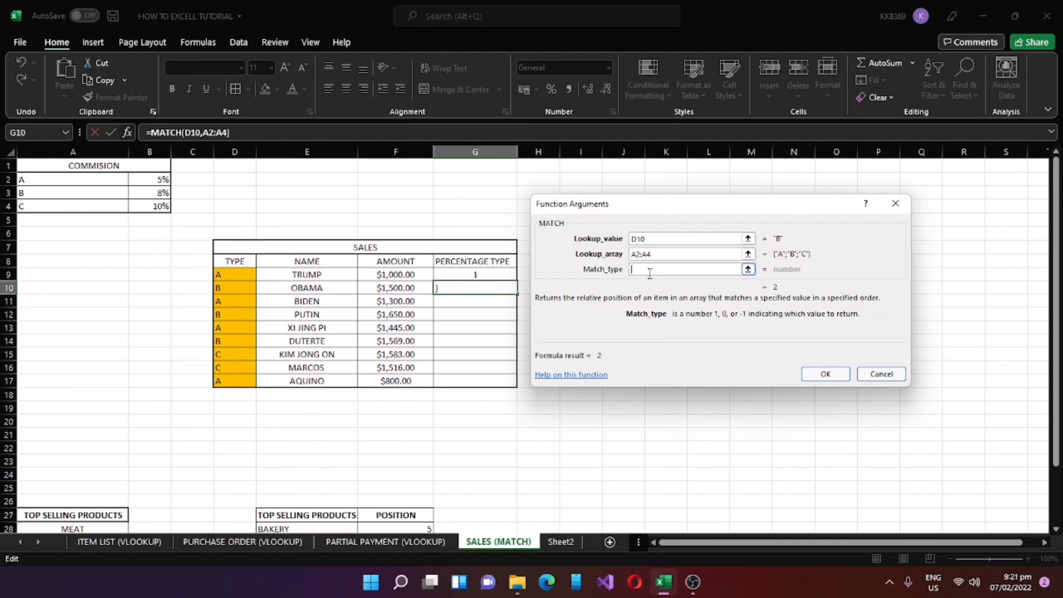
type("0")
left_click(826, 374)
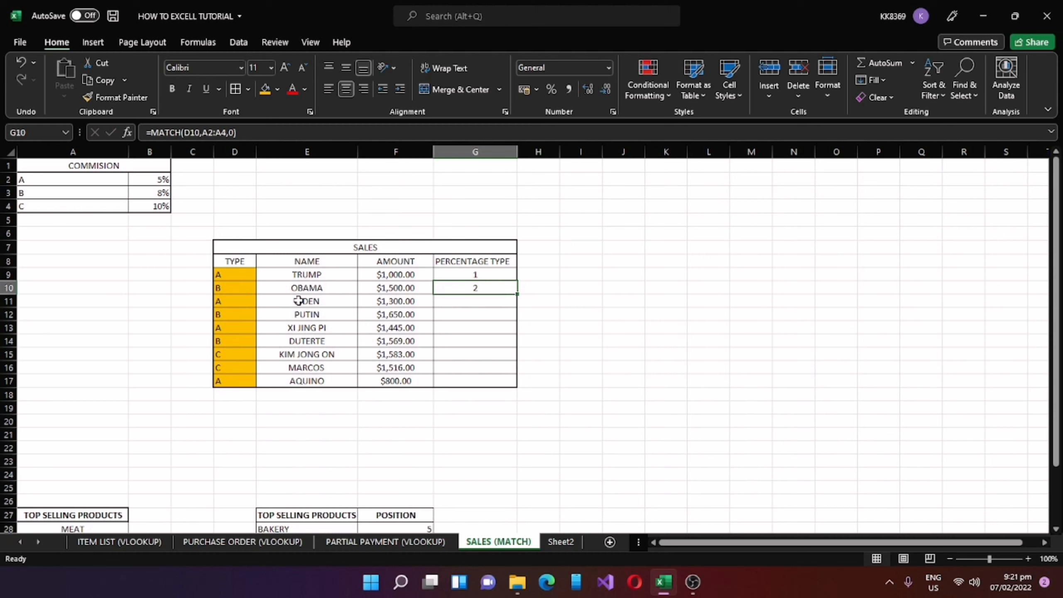
- Change the type in D10 to C and check the updated match position in G10
left_click(223, 290)
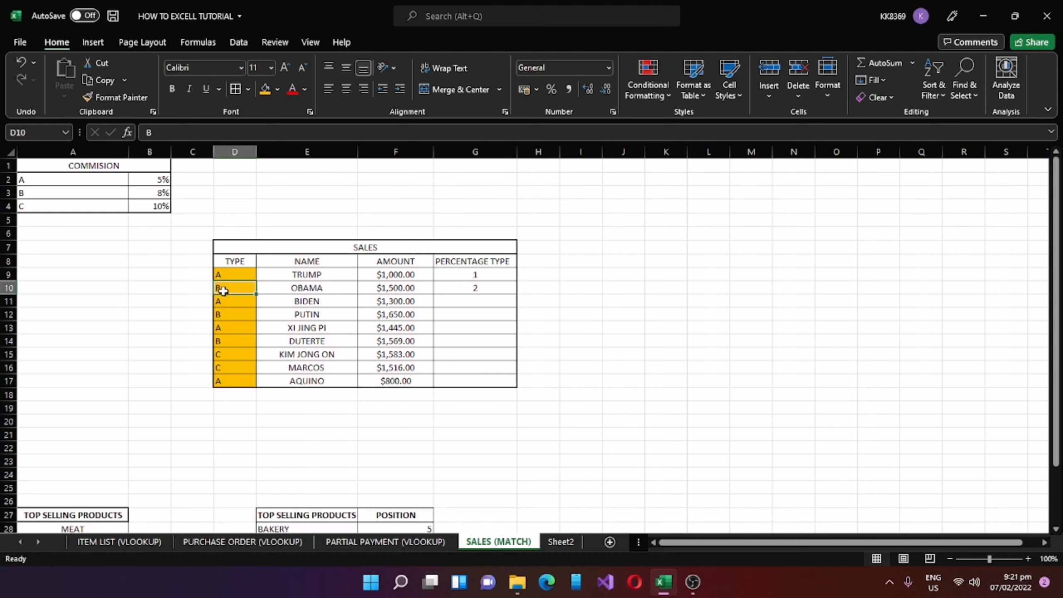
left_click(485, 289)
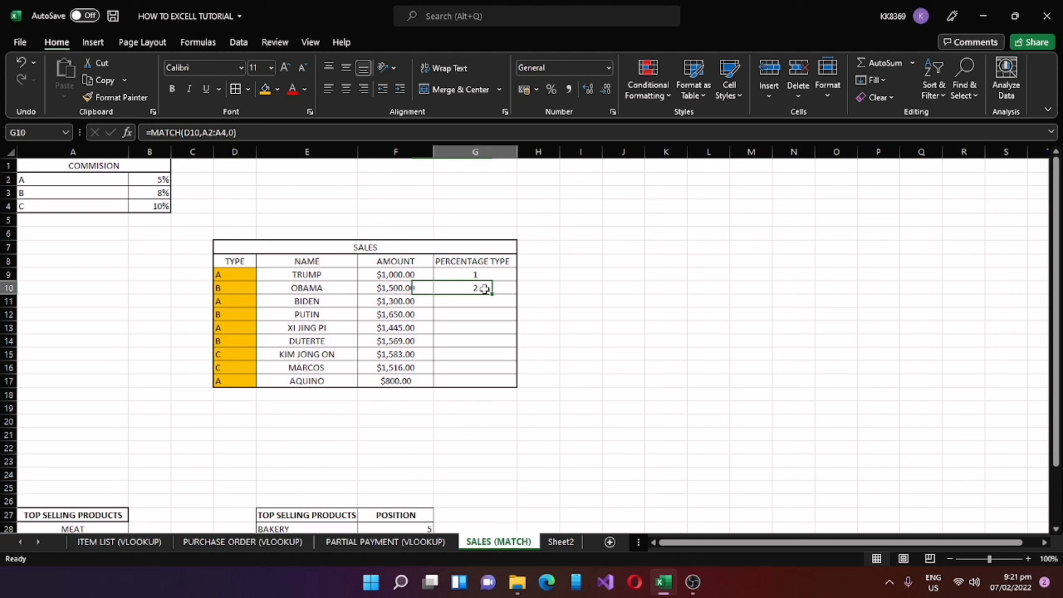
left_click(235, 289)
type("C")
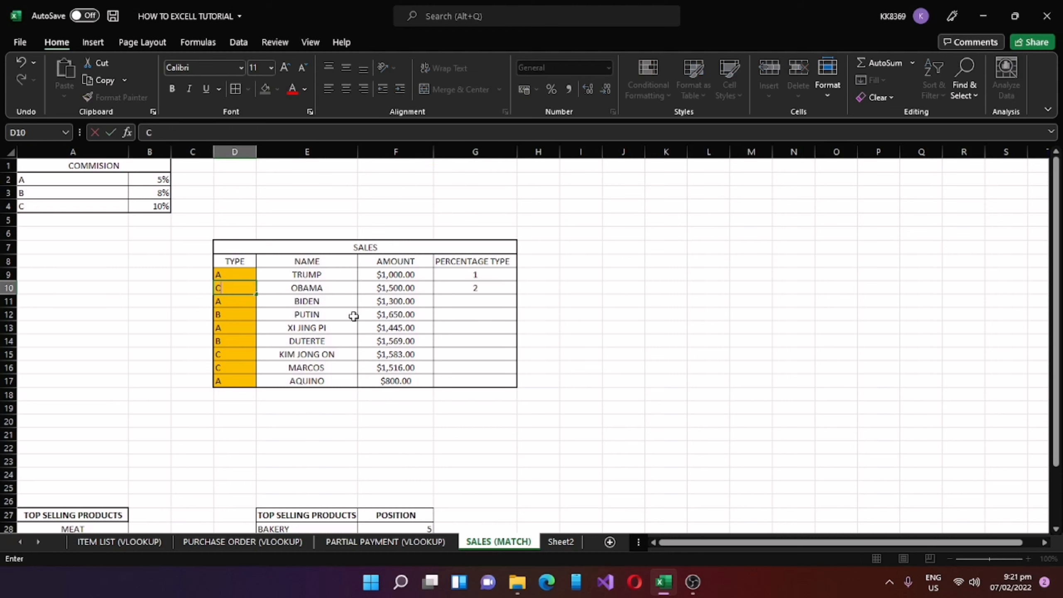
left_click(463, 329)
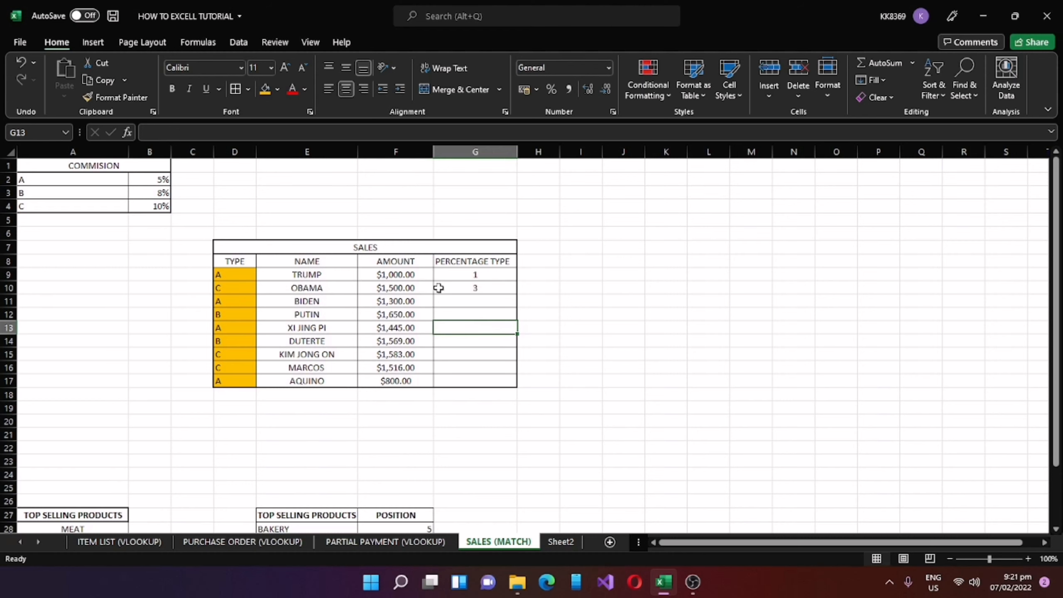
left_click(472, 293)
left_click(494, 341)
left_click(477, 301)
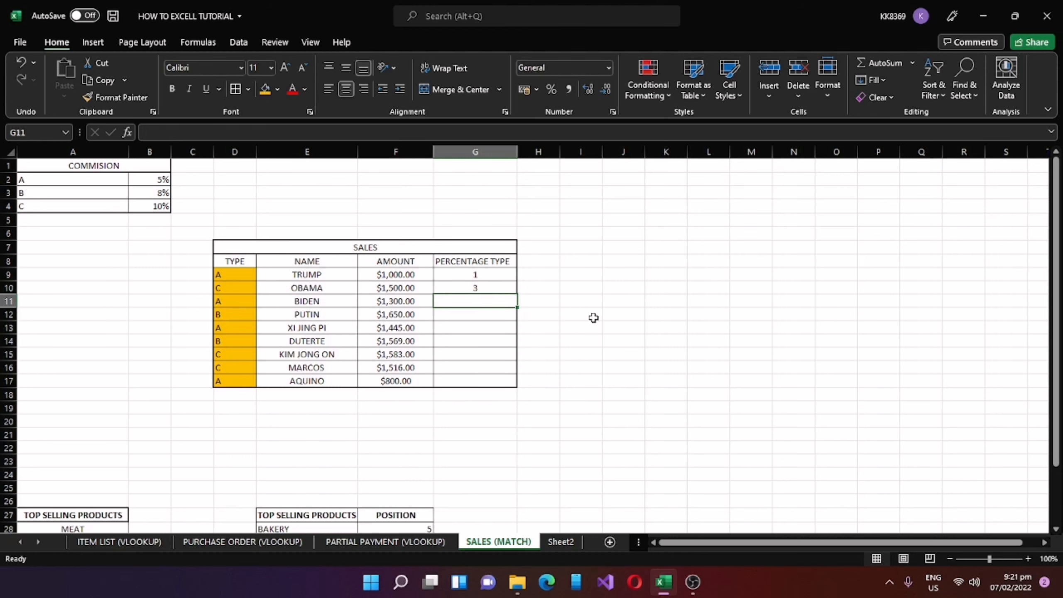
- Clear the POSITION value in F29 of the lower TOP SELLING PRODUCTS table
scroll(588, 332, "down", 3)
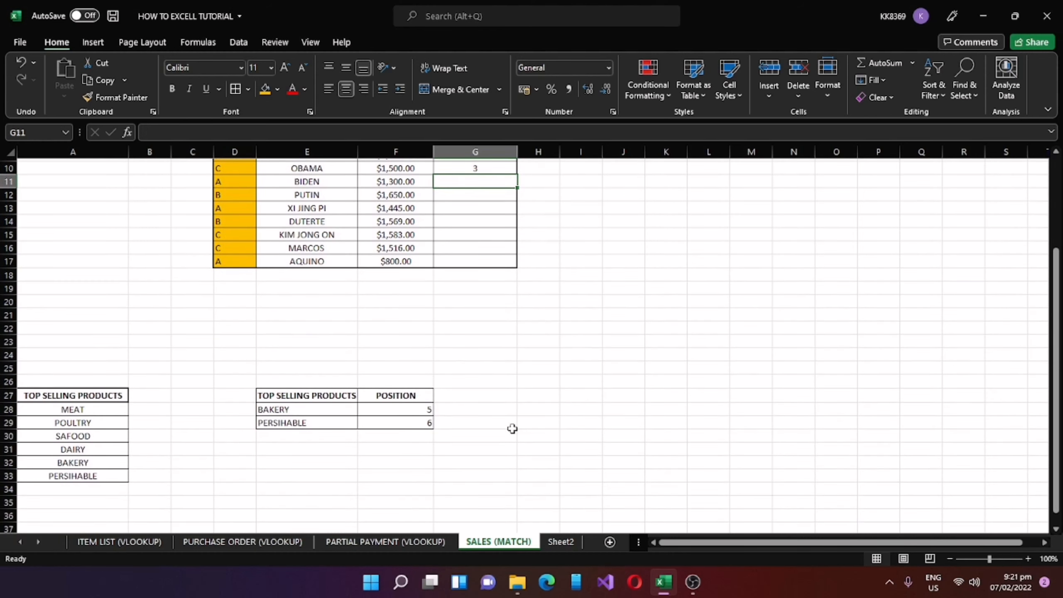
left_click(405, 426)
key("Delete")
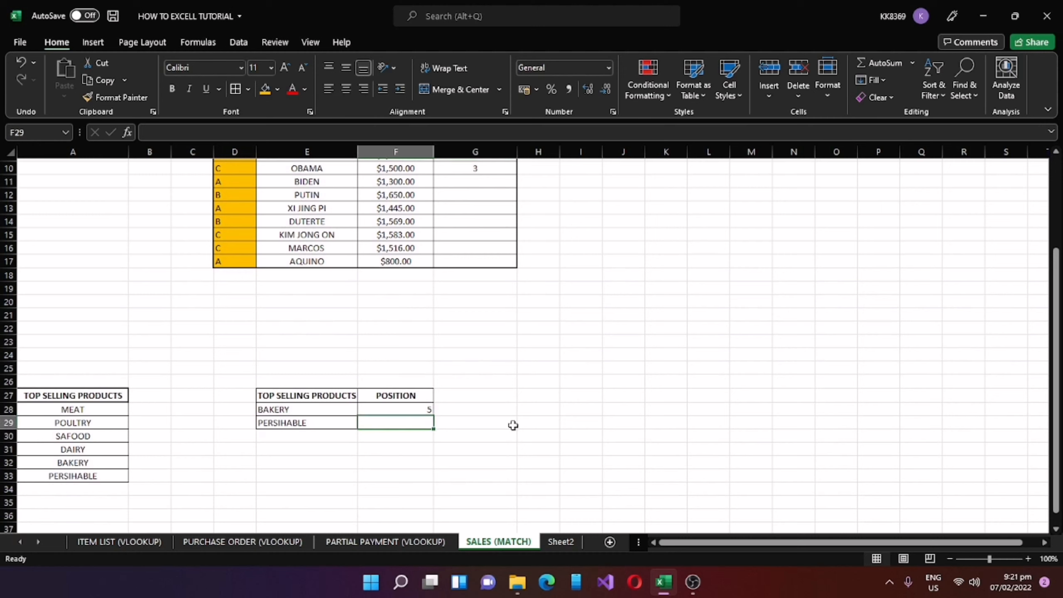
left_click(497, 437)
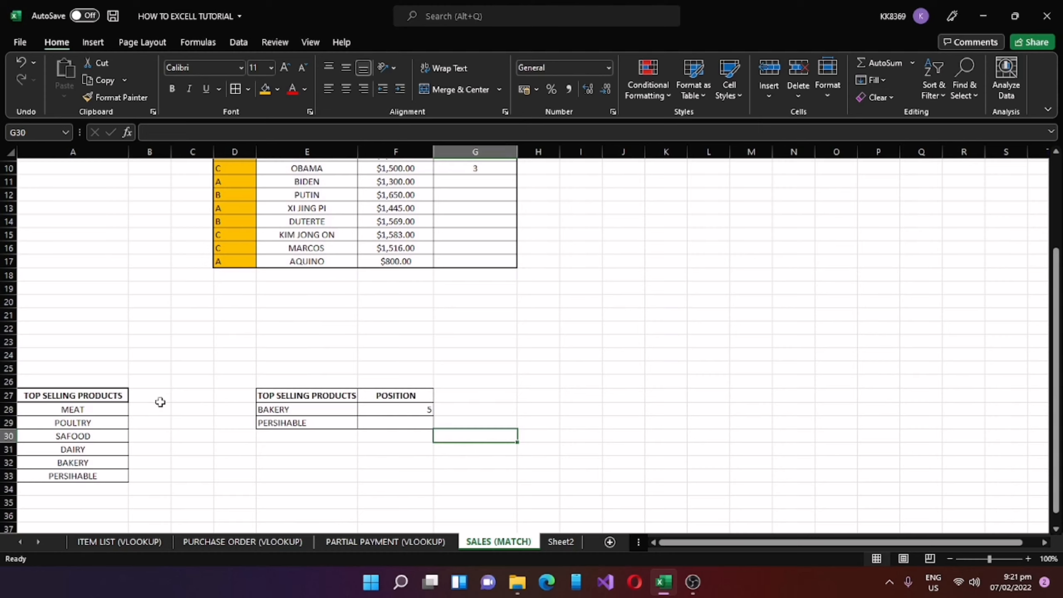
scroll(160, 402, "down", 1)
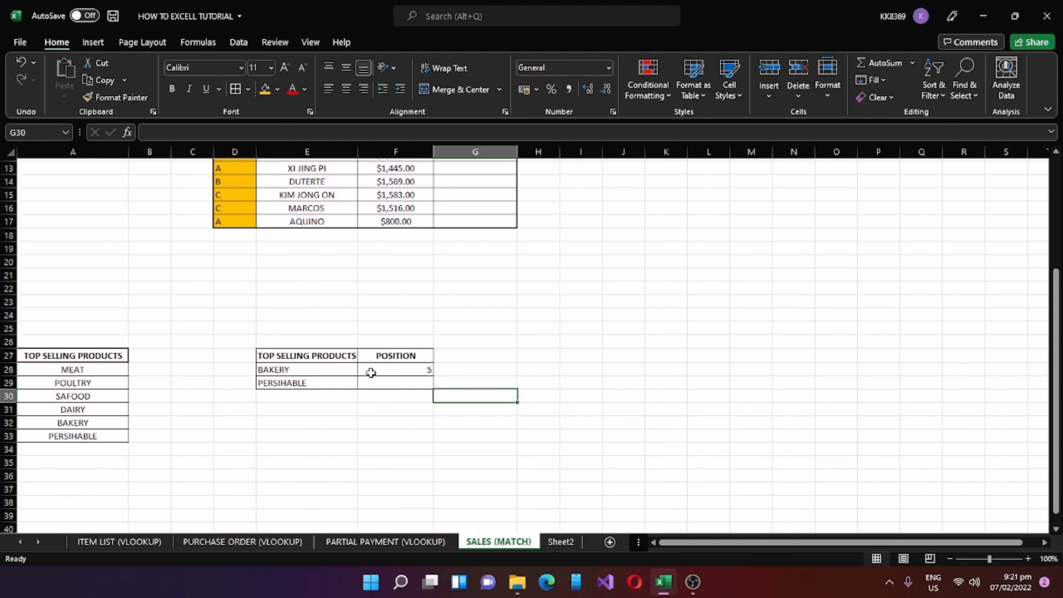
- Trace the position of BAKERY through the TOP SELLING PRODUCTS list in column A
left_click(321, 371)
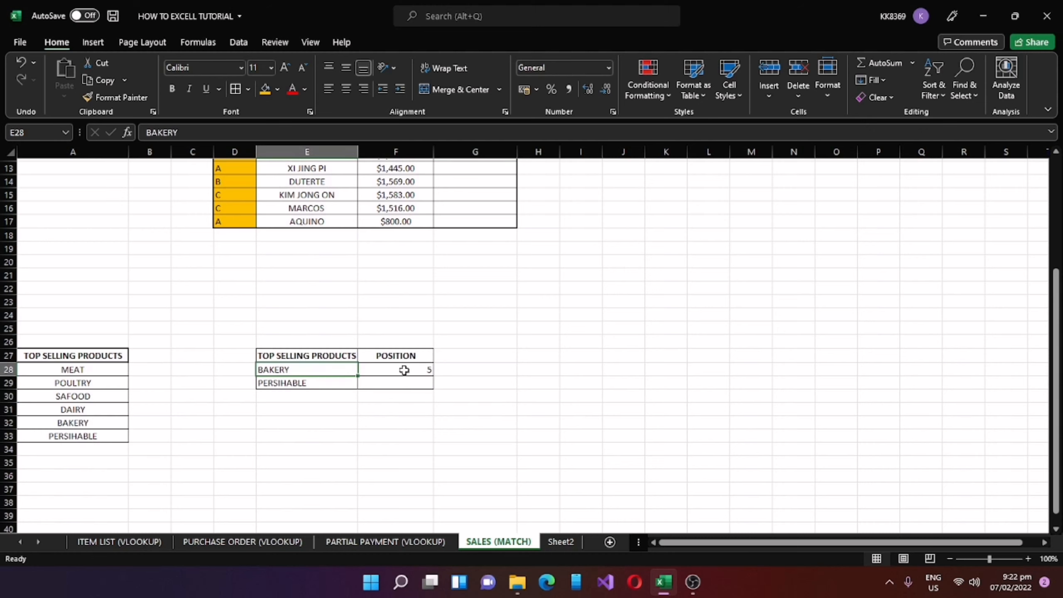
left_click(101, 371)
left_click(90, 383)
left_click(86, 396)
left_click(84, 409)
left_click(84, 421)
left_click(370, 416)
- Correct the spelling of the last product in A33 to PERISHABLE
left_click(299, 384)
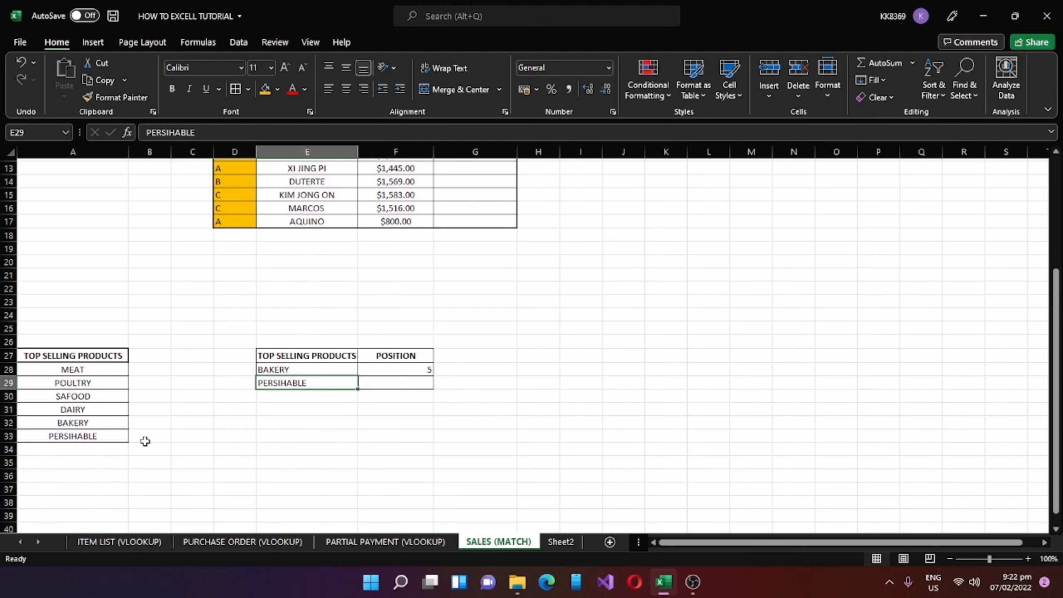
left_click(86, 439)
left_click(169, 133)
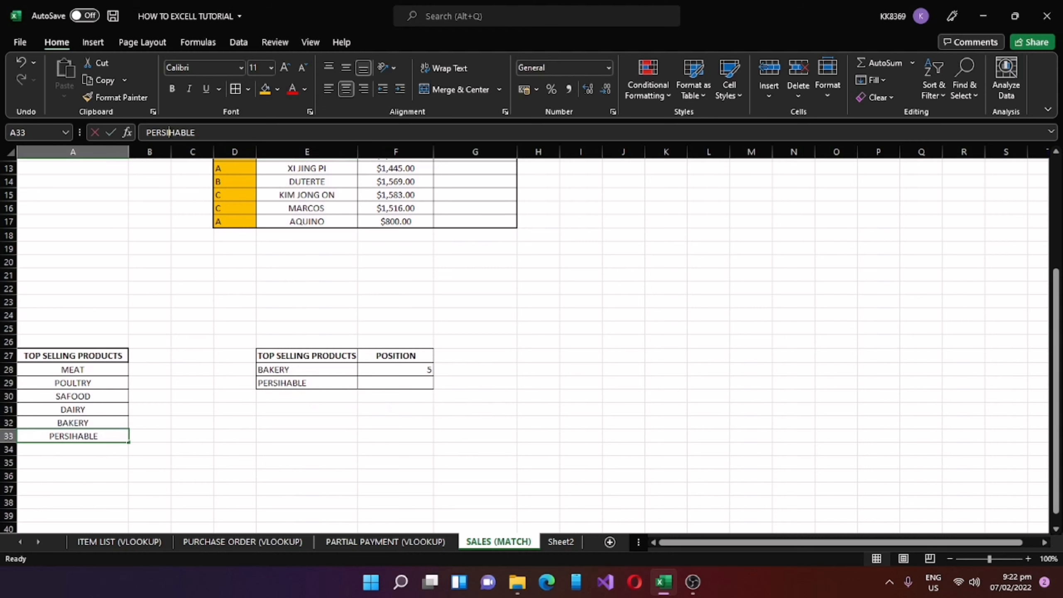
key("BackSpace")
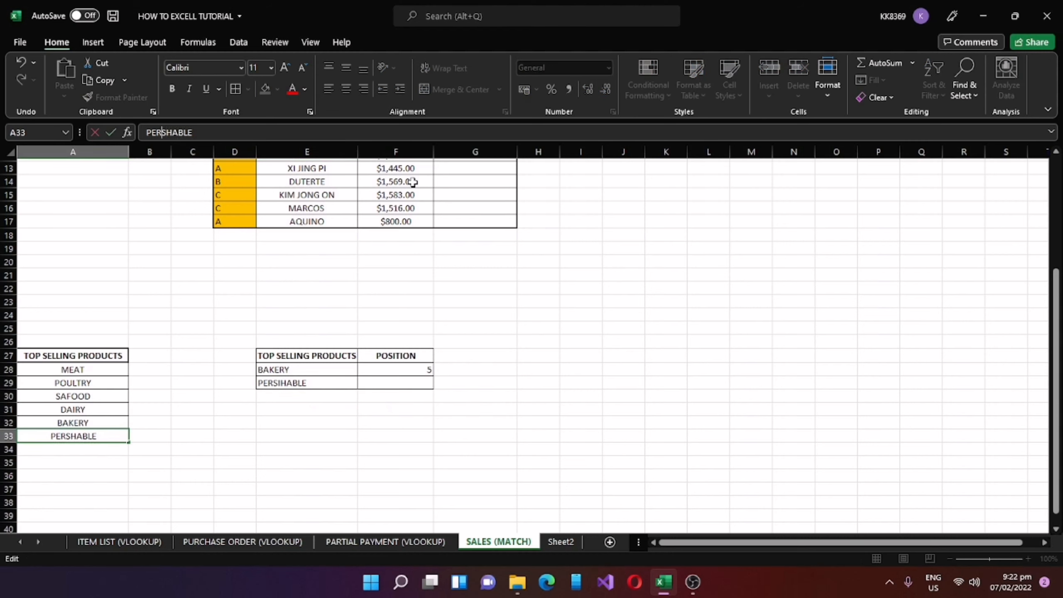
type("I")
left_click(299, 434)
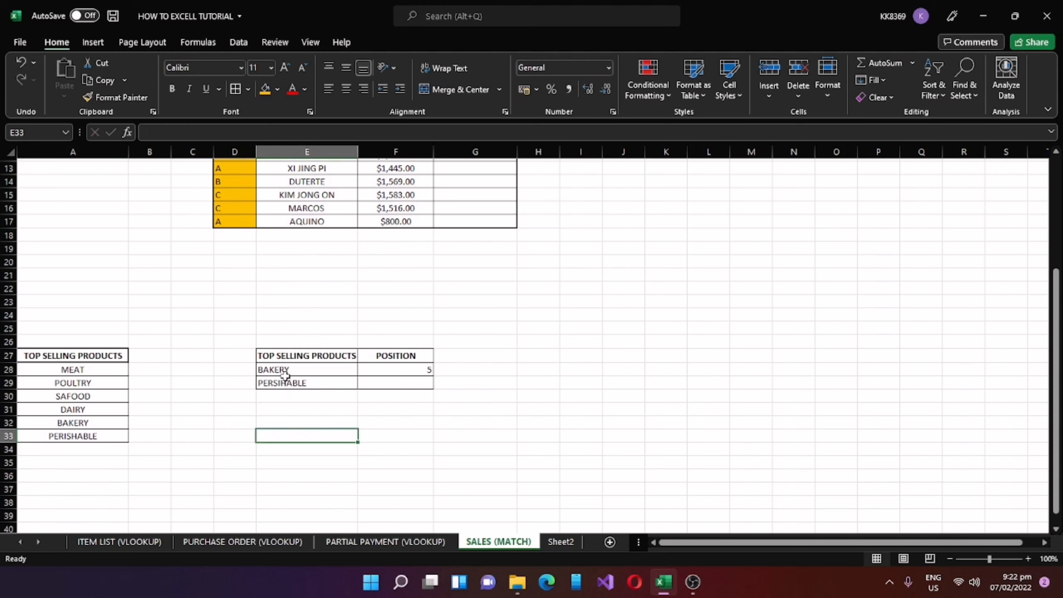
- Replace the misspelled product in E29 with a copy of PERISHABLE from A33 and left-align it
left_click(284, 381)
left_click(234, 409)
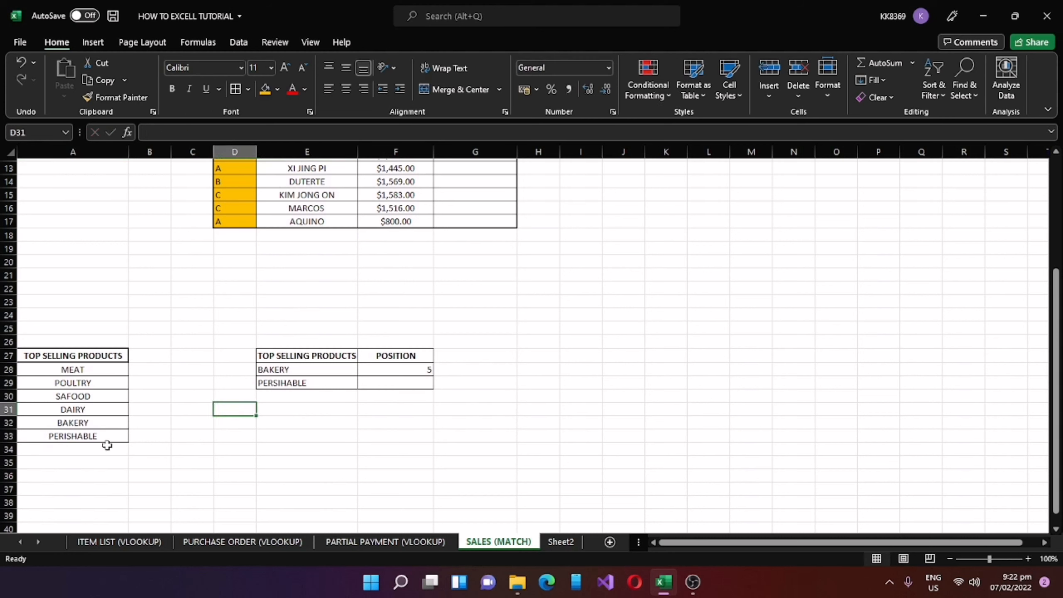
left_click(105, 436)
key("ctrl+c")
left_click(330, 385)
key("ctrl+v")
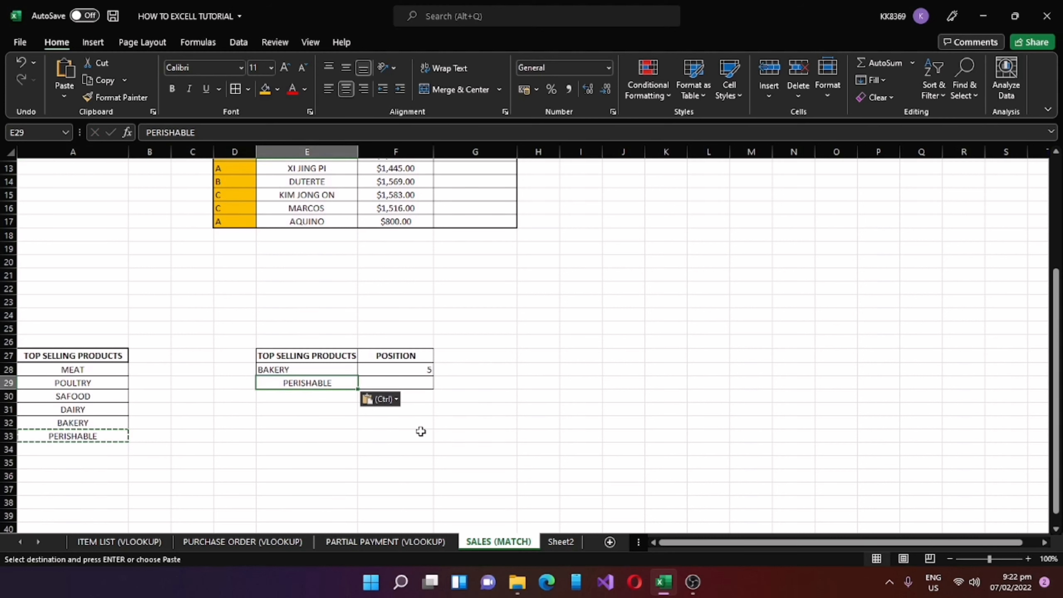
key("Escape")
left_click(327, 89)
left_click(395, 396)
left_click(526, 425)
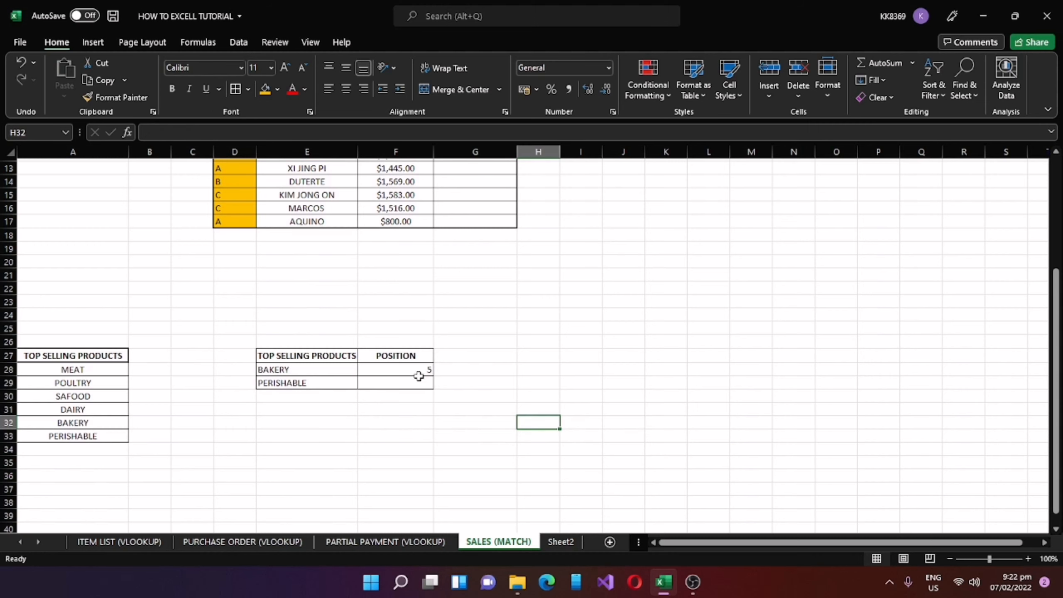
- Enter =MATCH(E29,$A$28:$A$33,0) in F29 to find the exact-match position of PERISHABLE in the product list
left_click(397, 383)
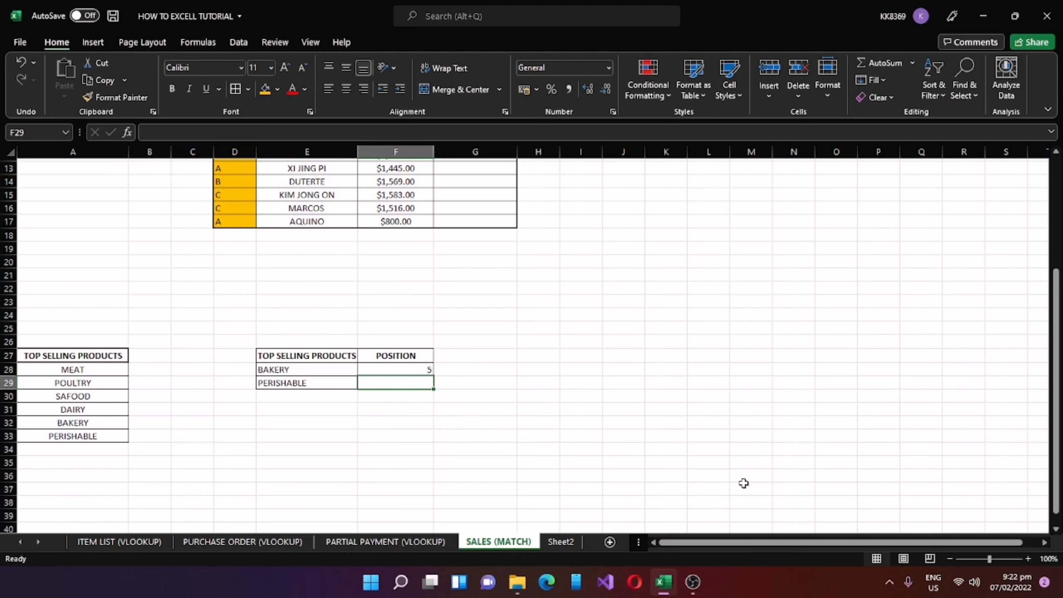
type("=MATCH")
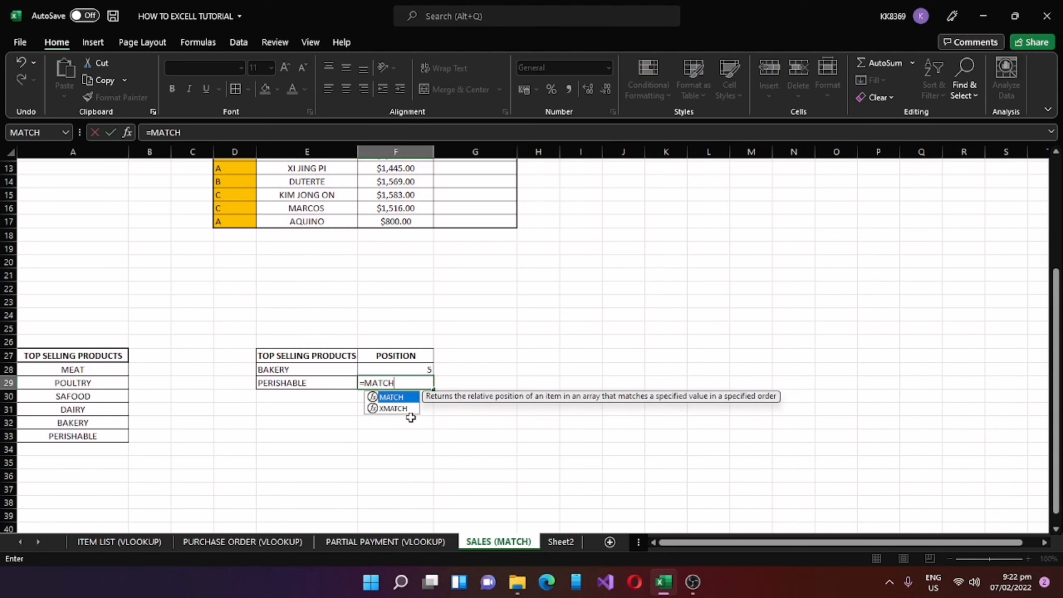
double_click(401, 398)
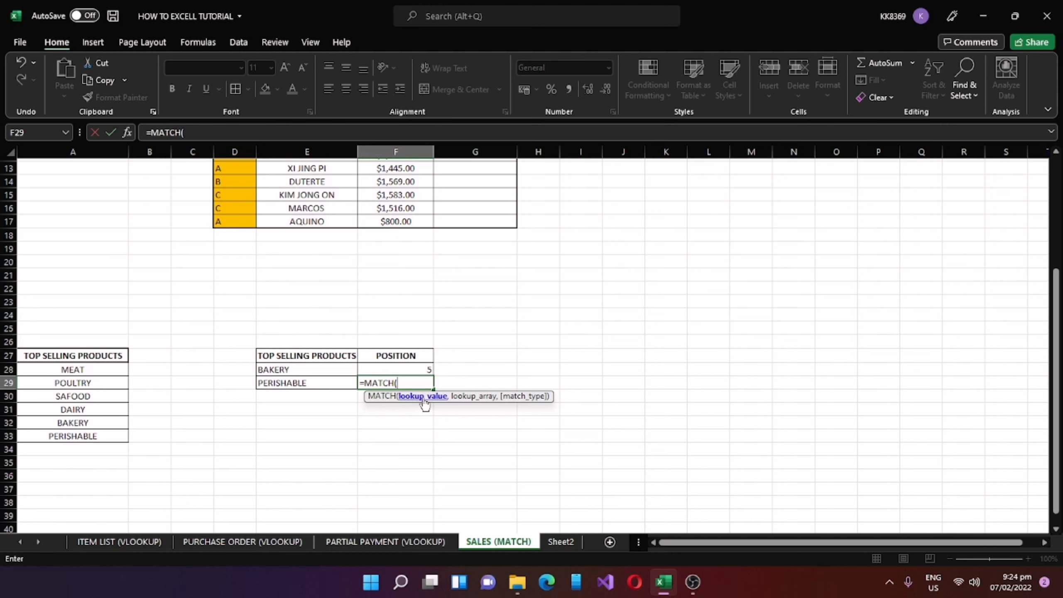
left_click(296, 382)
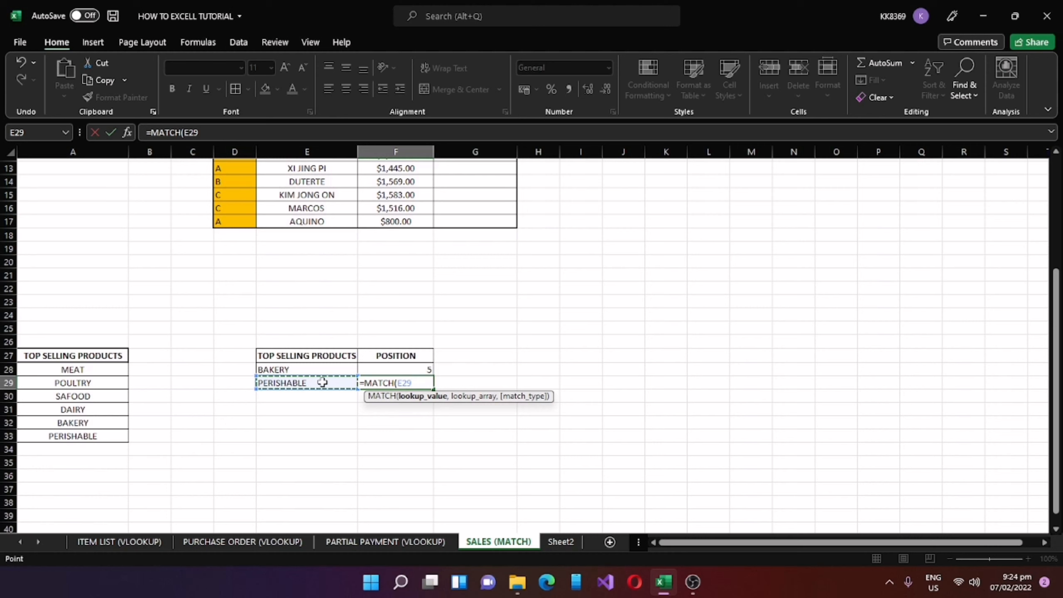
type(",")
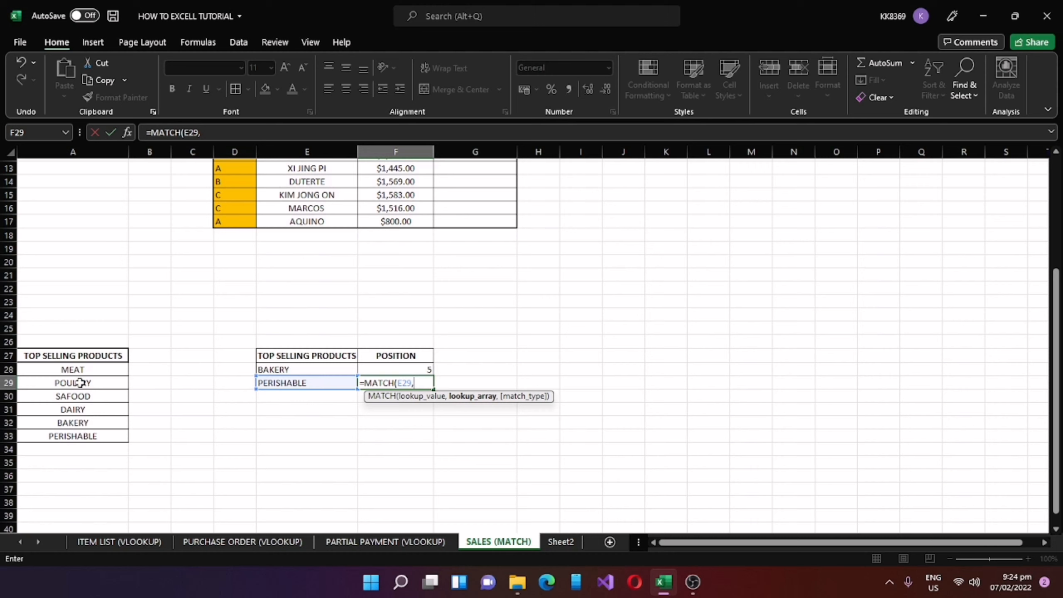
left_click_drag(73, 369, 96, 427)
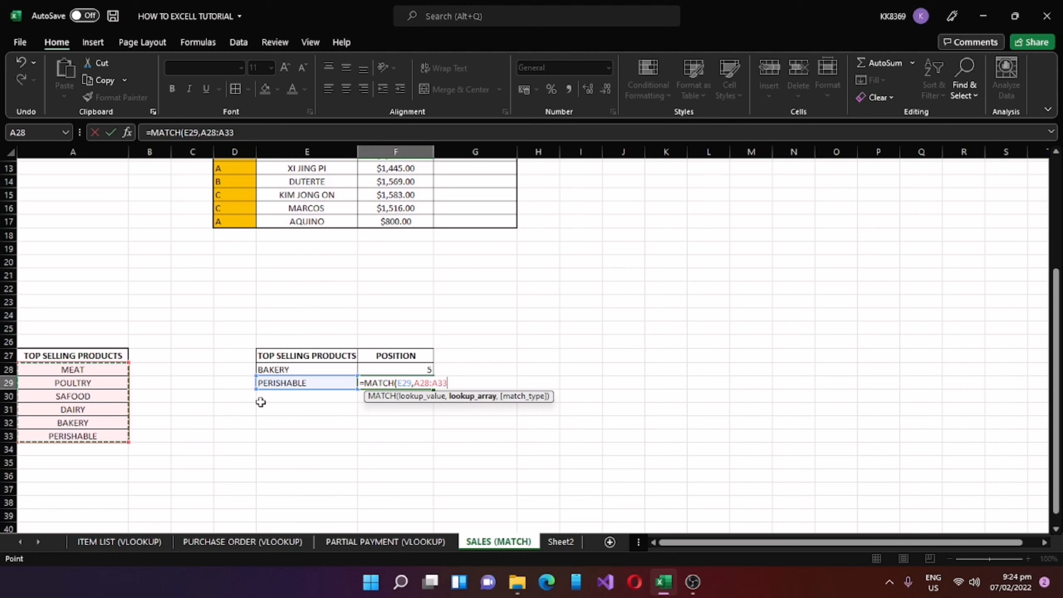
key("F4")
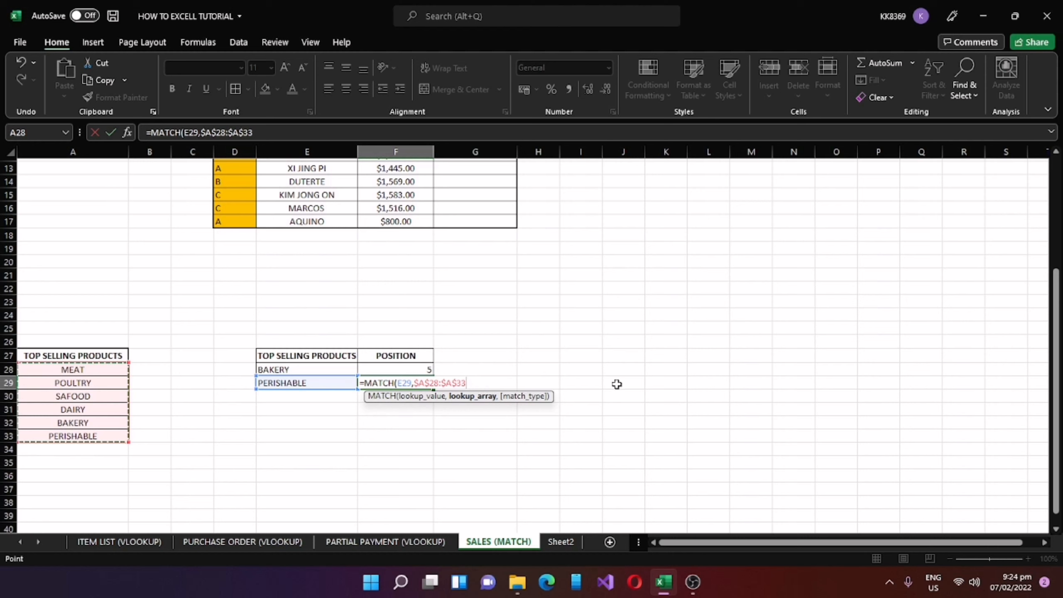
type(",0")
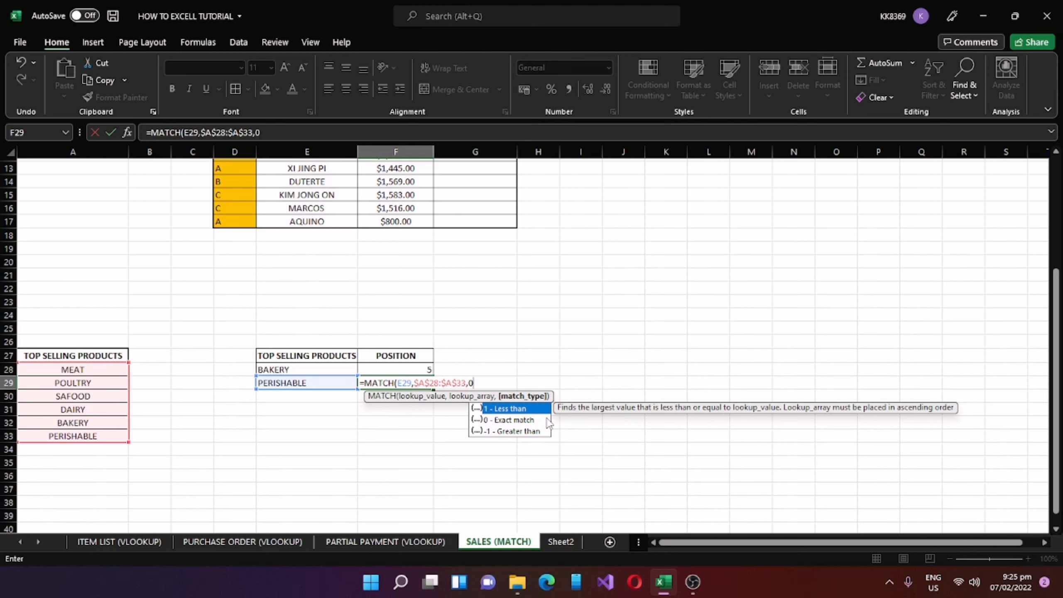
type(")")
left_click(437, 394)
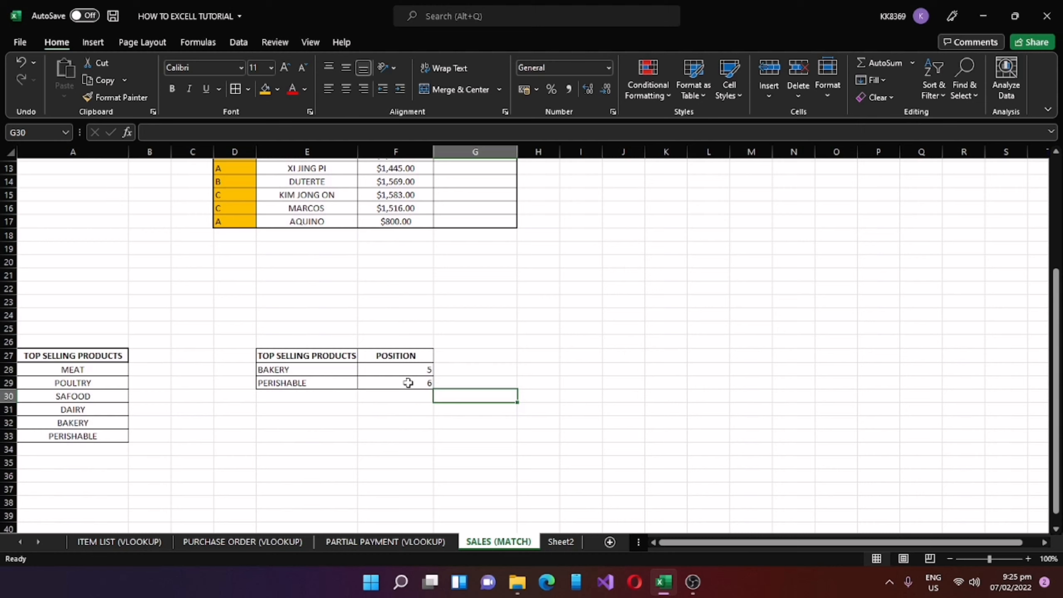
- Trace the position of PERISHABLE through the TOP SELLING PRODUCTS list, from A28 down to A33
left_click(101, 374)
left_click(86, 383)
left_click(82, 396)
left_click(78, 409)
left_click(76, 423)
left_click(71, 436)
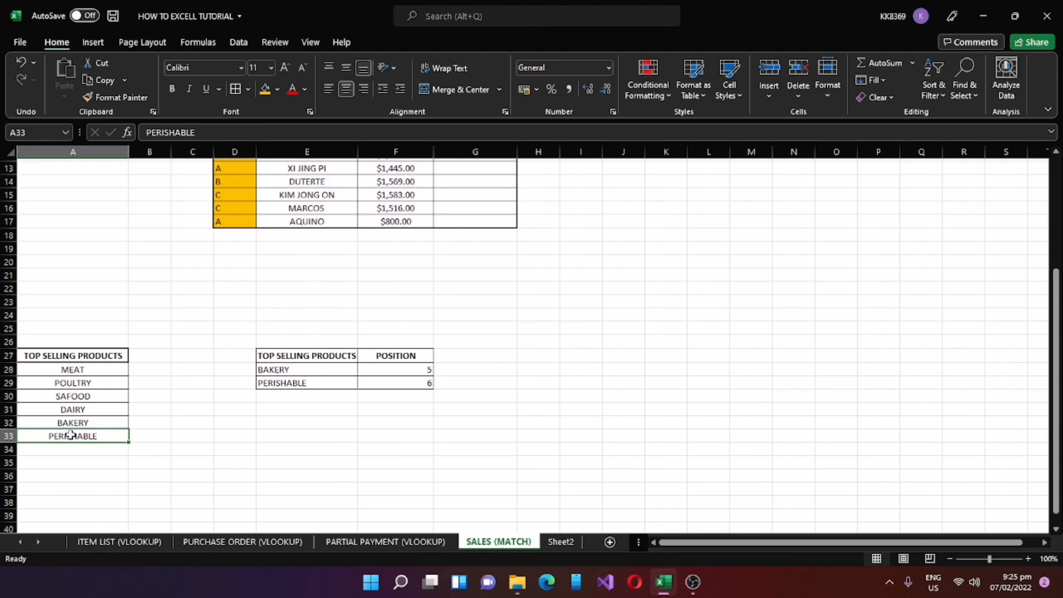